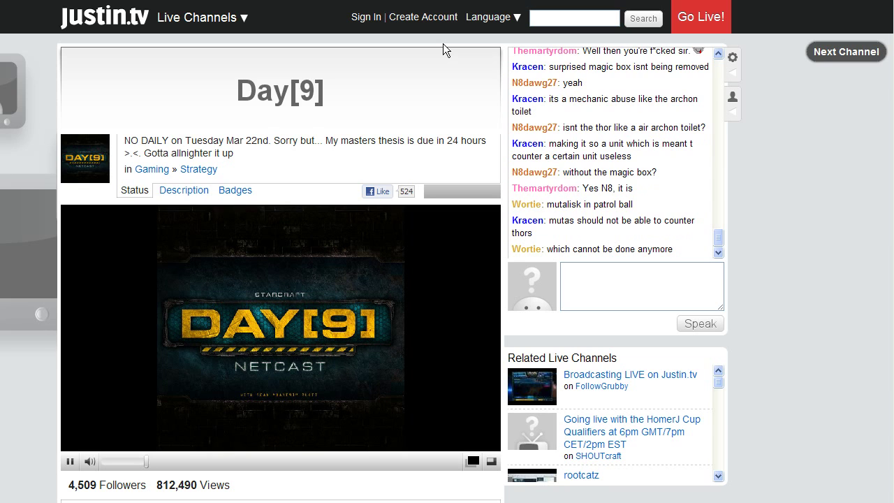
Step: Switch to mIRC and bring up the saved IRC Servers list, including QuakeNet, Day9 and iNcontroLTV
key(alt+Tab)
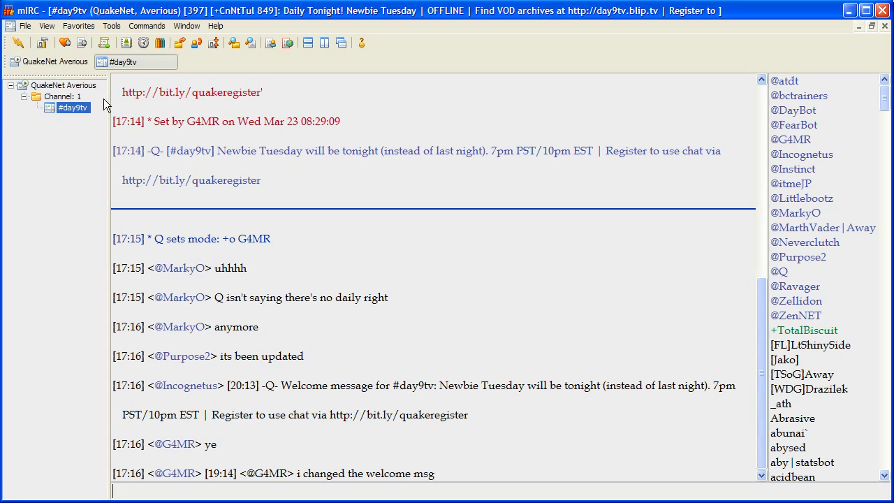
click(24, 26)
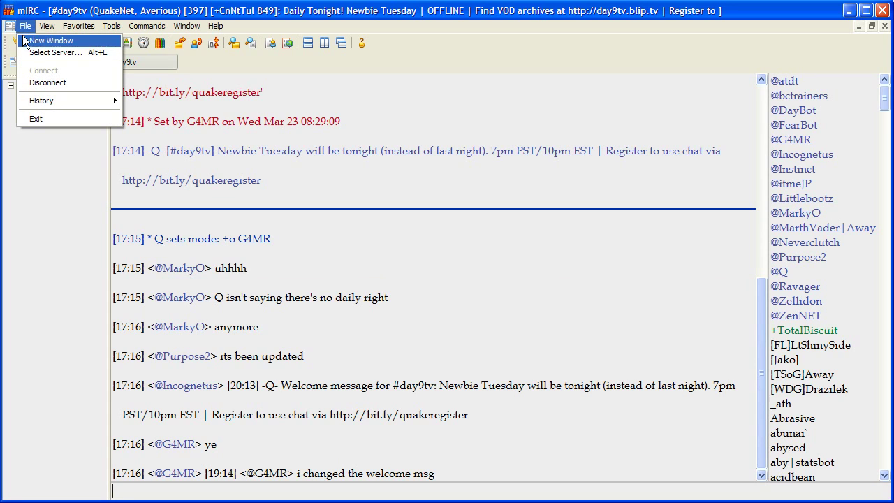
click(36, 49)
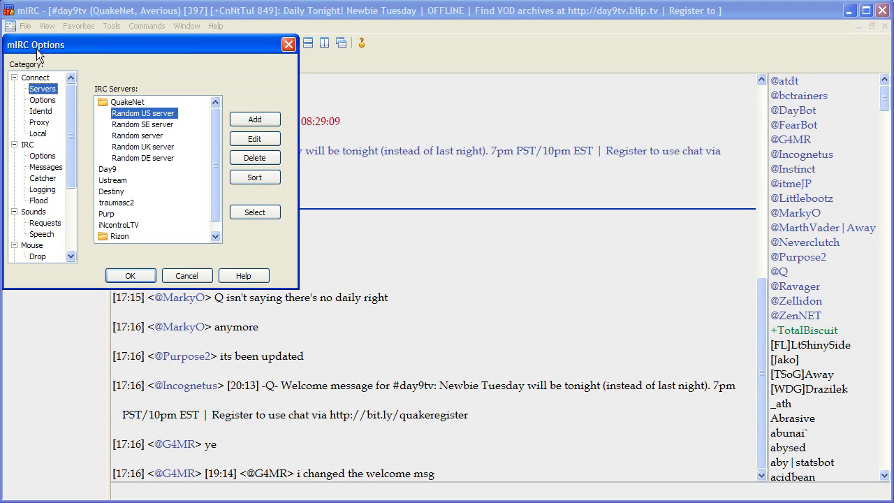
scroll(219, 118, down, 1)
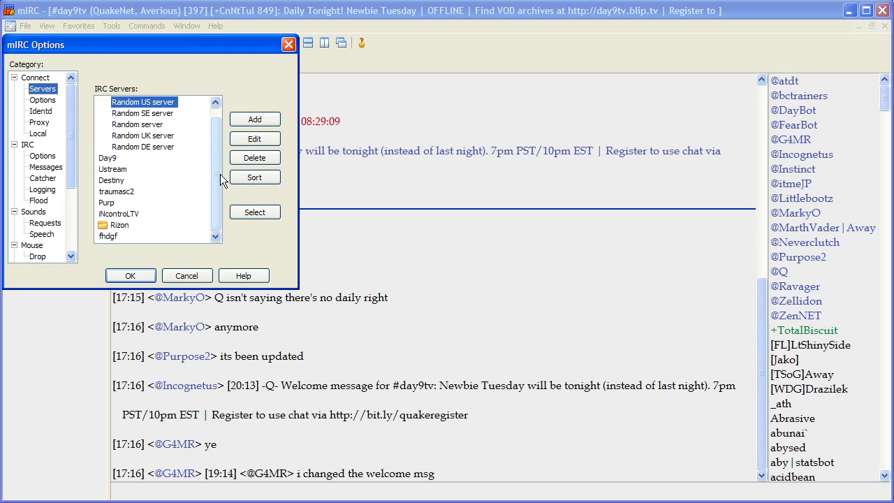
scroll(211, 209, up, 1)
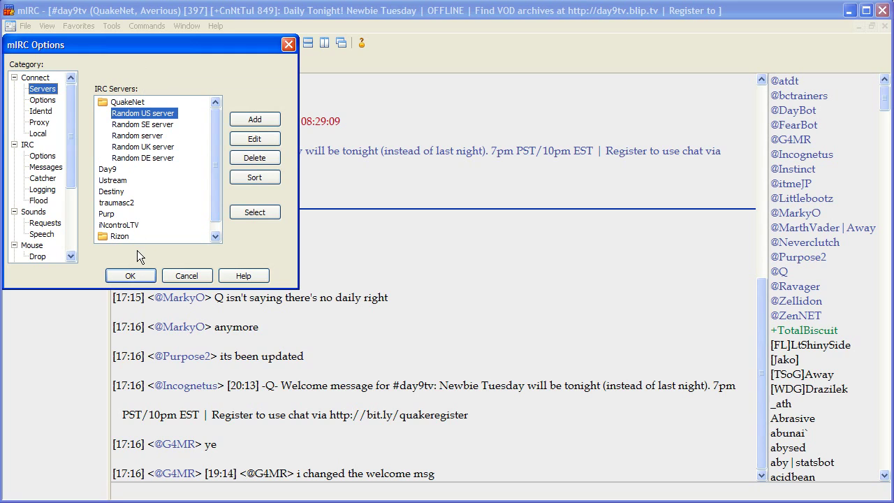
scroll(213, 160, down, 1)
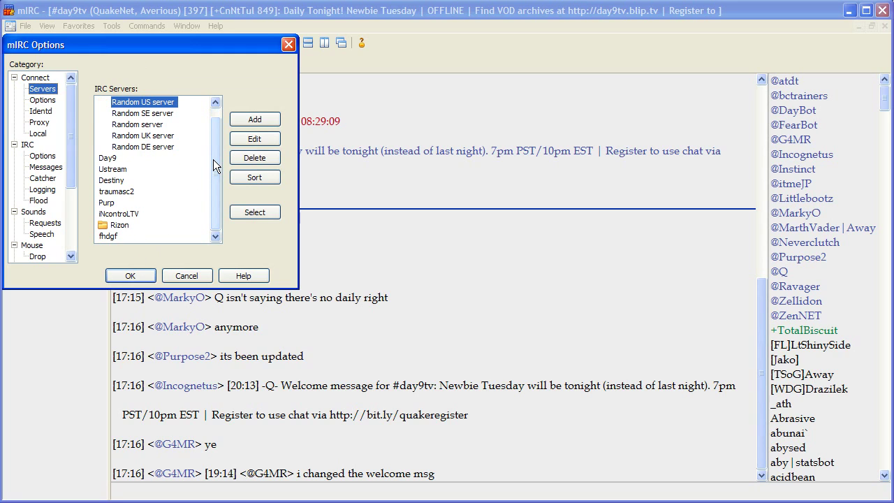
scroll(219, 157, up, 1)
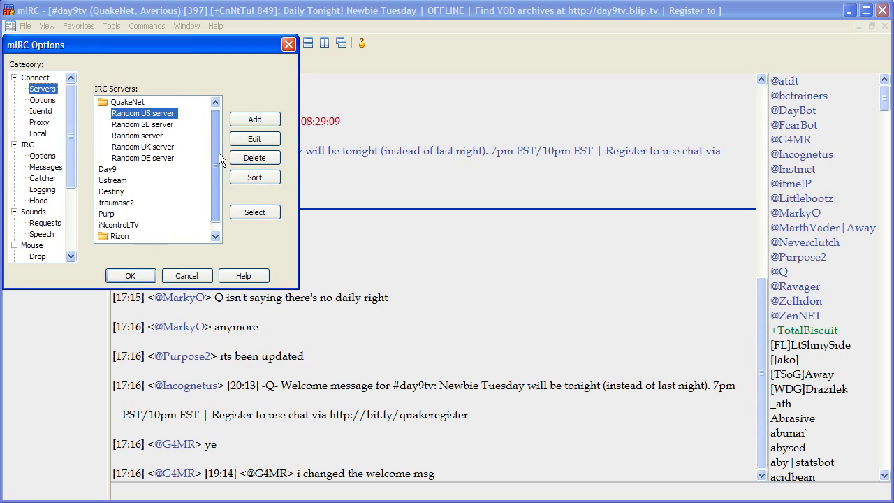
Step: Add server entry 'sfdgfgdfgsd' for day9tv.jtvirc.com, port 6667, with the account password
click(253, 122)
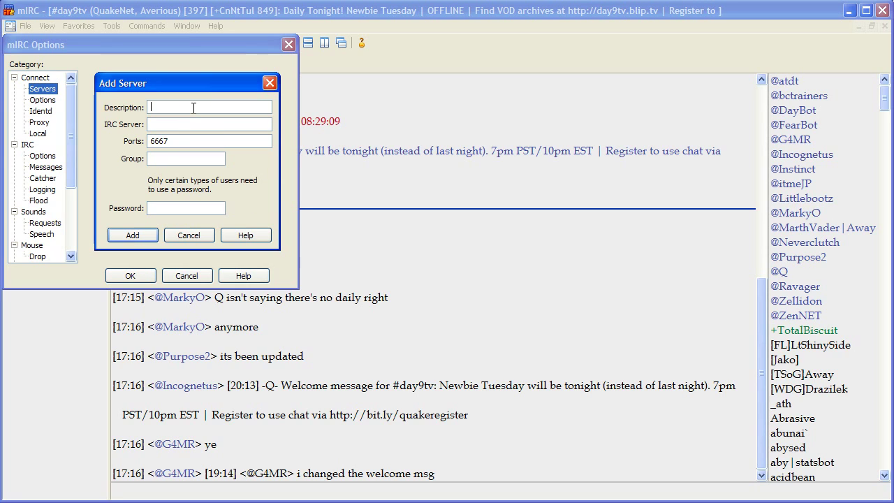
text(sfdgfgdfgsd)
click(153, 125)
text(da)
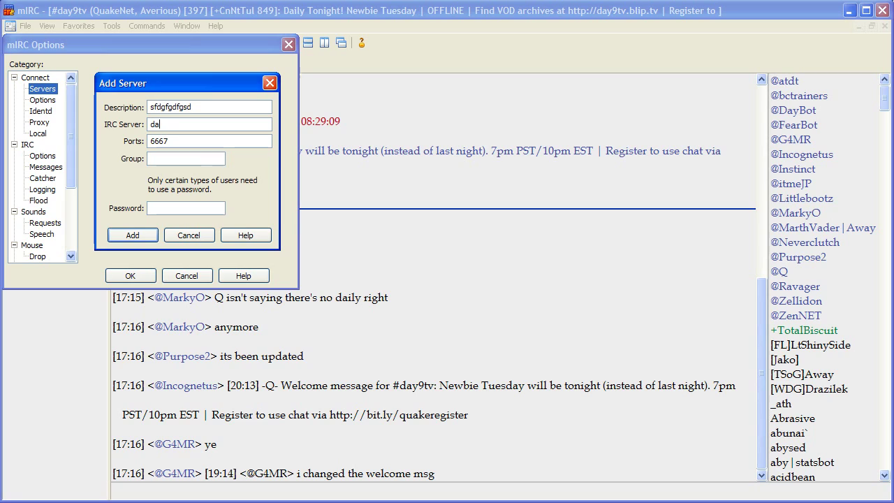
text(y9tv.)
text(jtv)
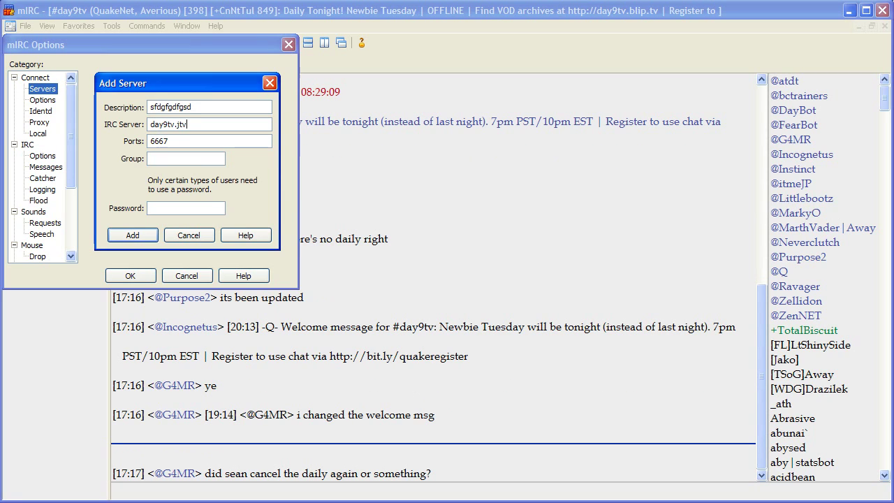
text(irc.com)
click(166, 213)
text(sdfsdf)
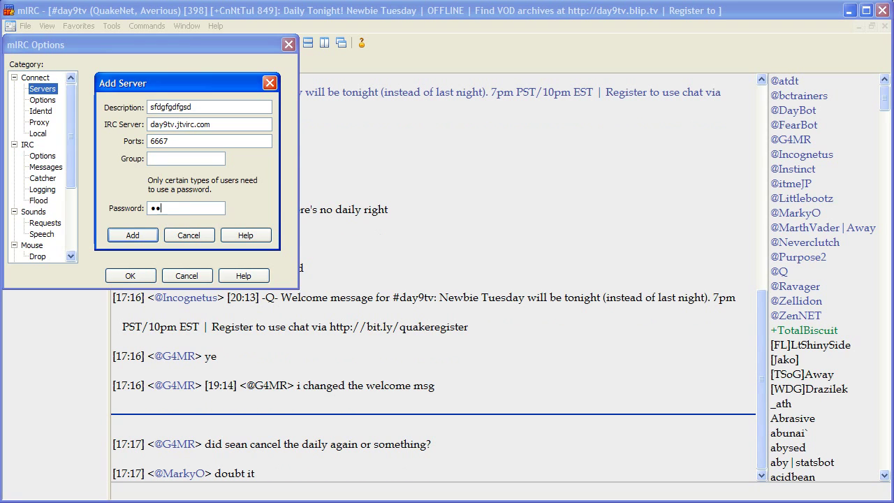
text(sd)
Step: Save the sfdgfgdfgsd entry, select it for connecting, and enable New window
click(144, 233)
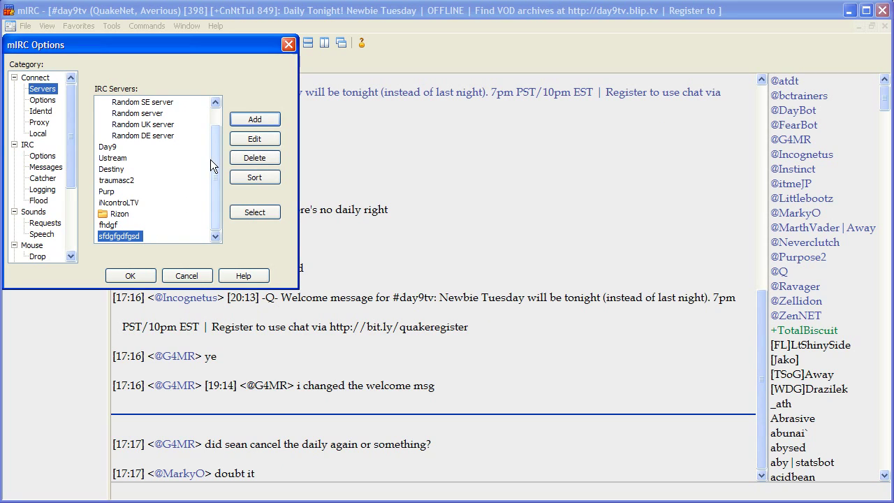
double_click(118, 235)
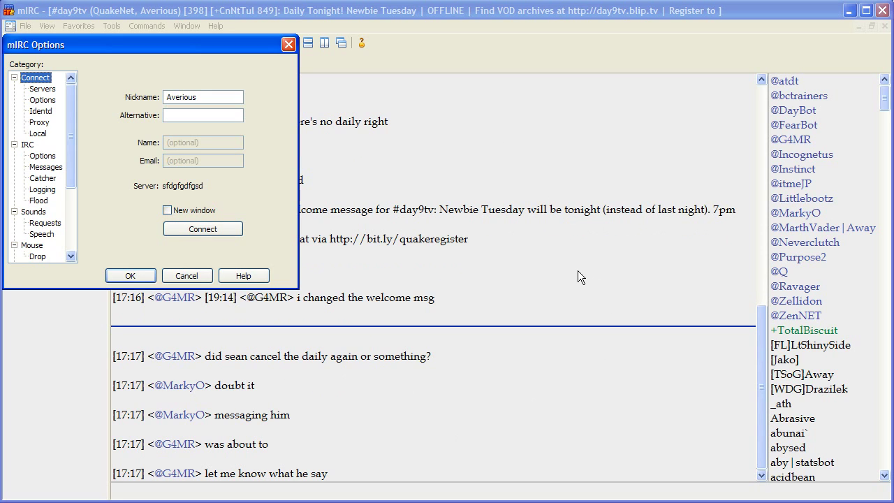
click(168, 211)
Step: Connect to irc.justin.tv and enter /join #day9tv in the input line
click(212, 230)
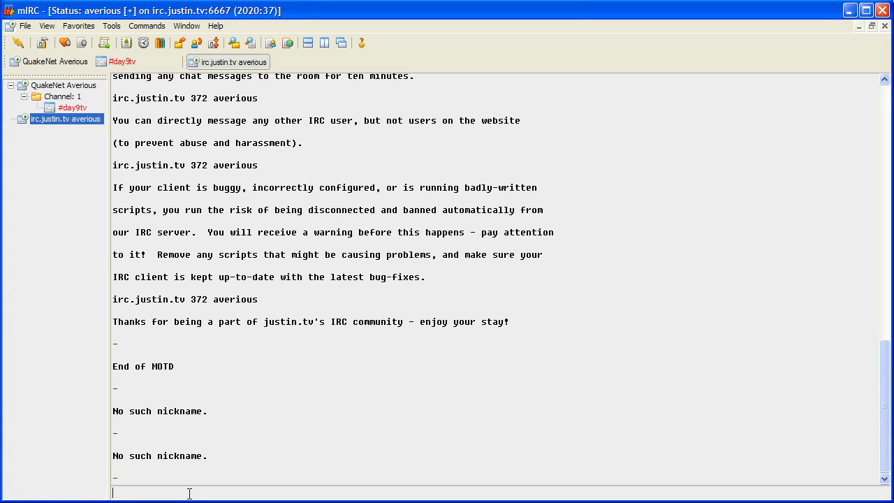
text(/)
text(join)
text( #day9)
text(tv)
Step: Send the /join #day9tv command to enter the channel
key(Return)
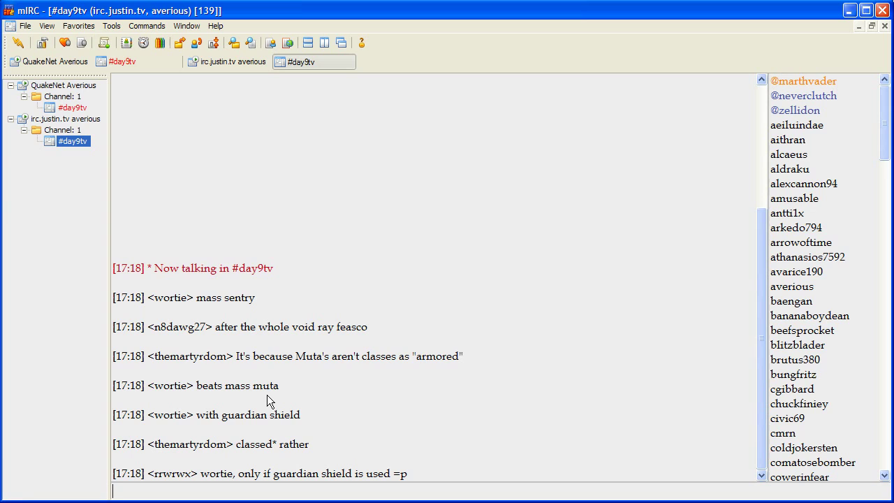
Step: Open the saved server list and review the iNcontroLTV entry's details
click(10, 26)
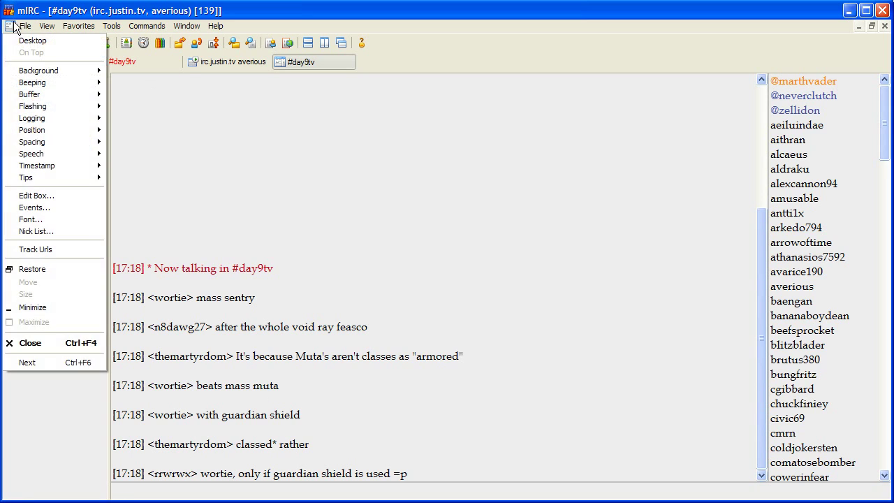
mouse_move(30, 28)
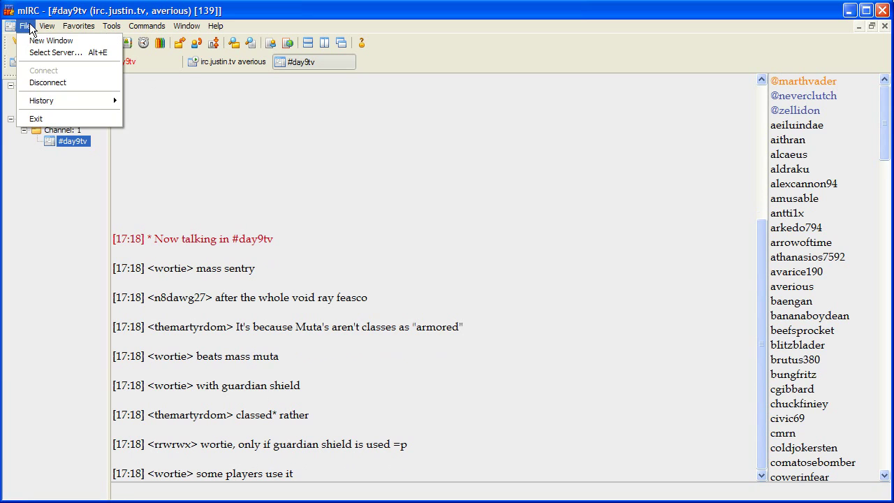
click(65, 53)
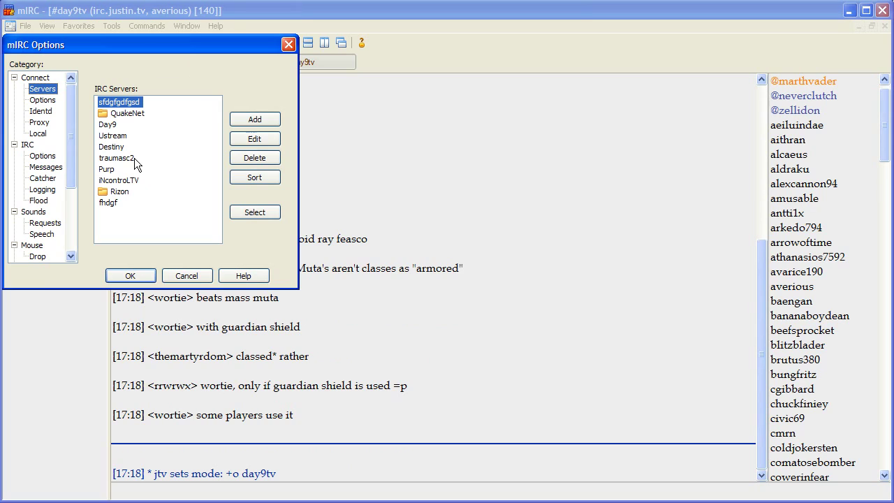
click(124, 182)
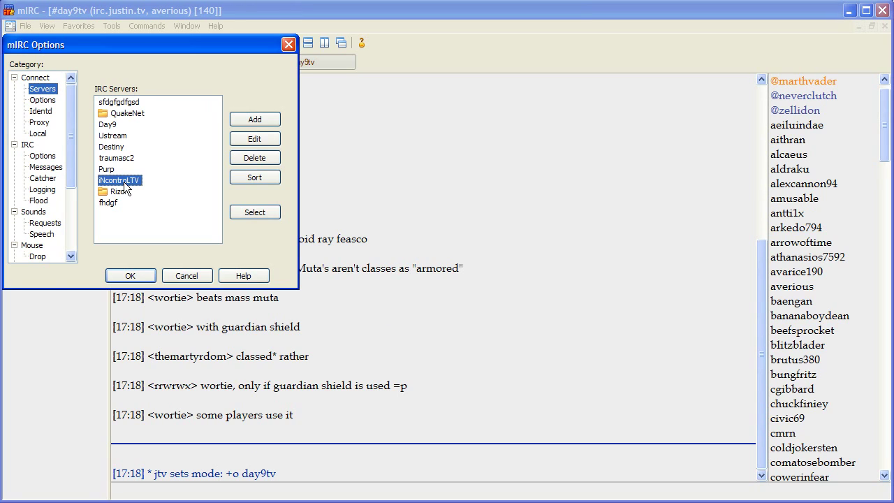
click(247, 140)
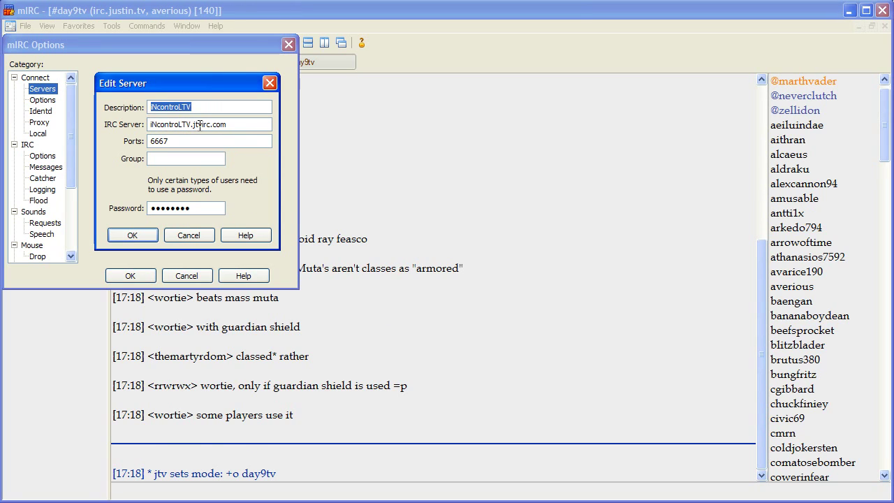
click(151, 236)
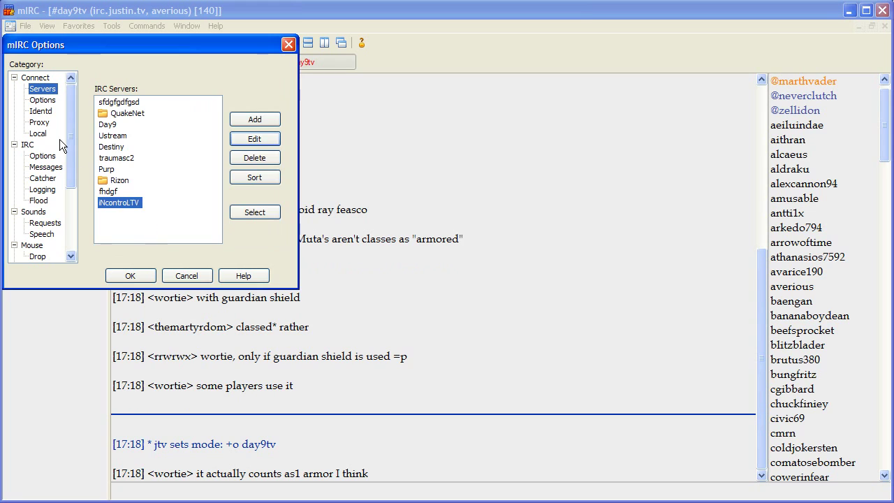
Step: Connect to the iNcontroLTV server in a new window
double_click(128, 200)
click(167, 210)
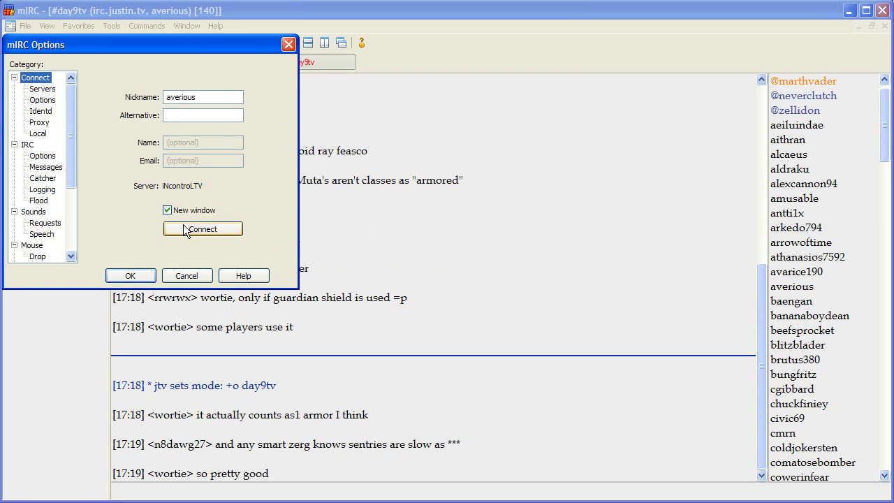
click(183, 225)
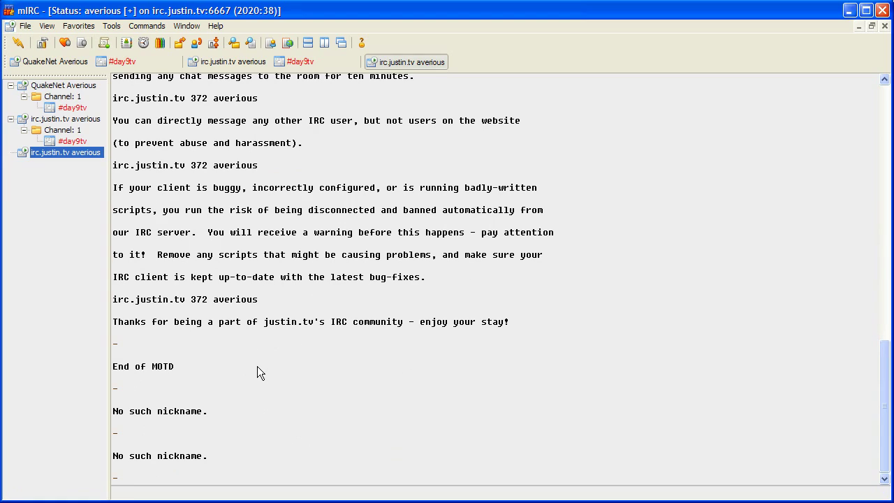
Step: Join #incontroltv with the /join #incontroltv command
text(/join)
text( #inco)
text(n)
text(l)
text(tv)
key(Return)
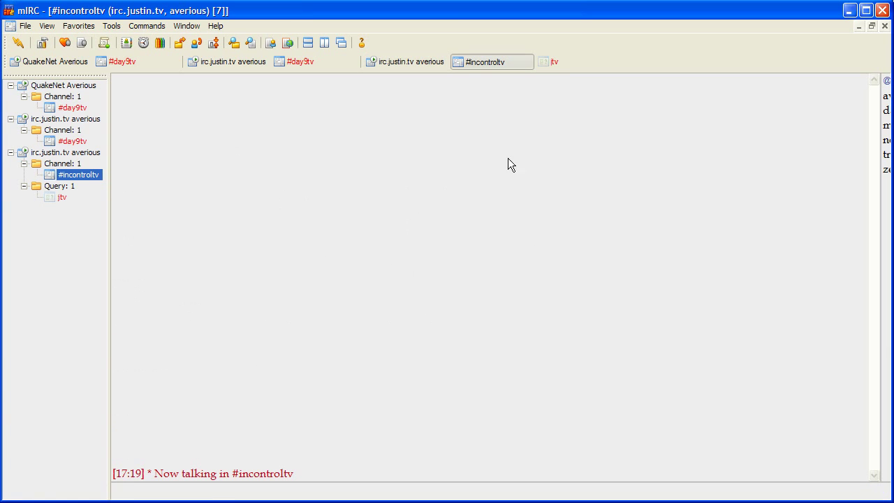
Step: Close the jtv private message window and widen the #incontroltv user list
click(552, 62)
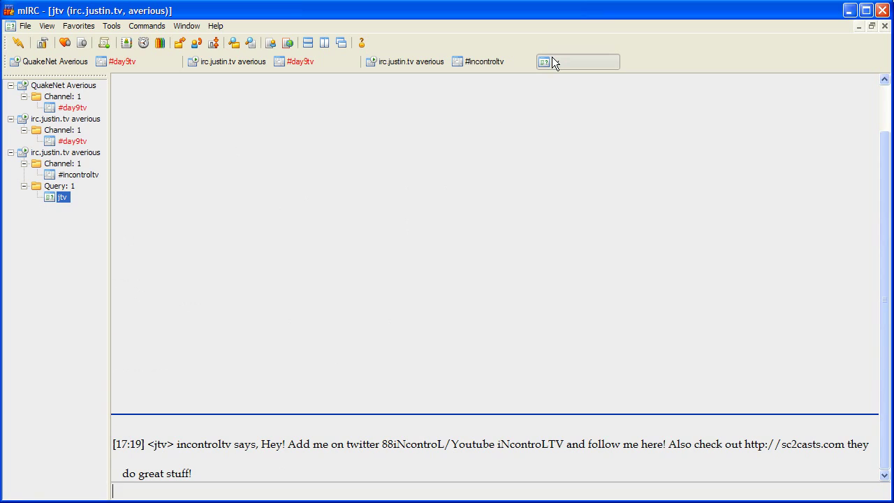
right_click(564, 63)
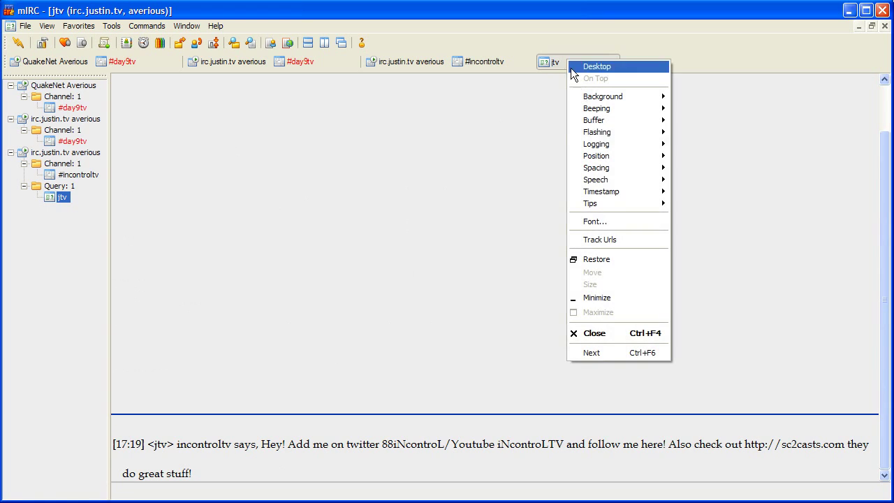
click(621, 332)
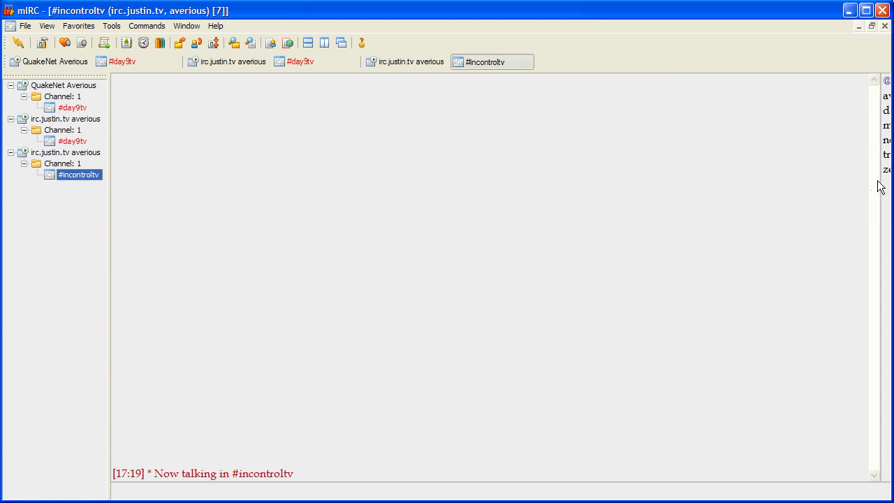
drag(880, 177, 810, 178)
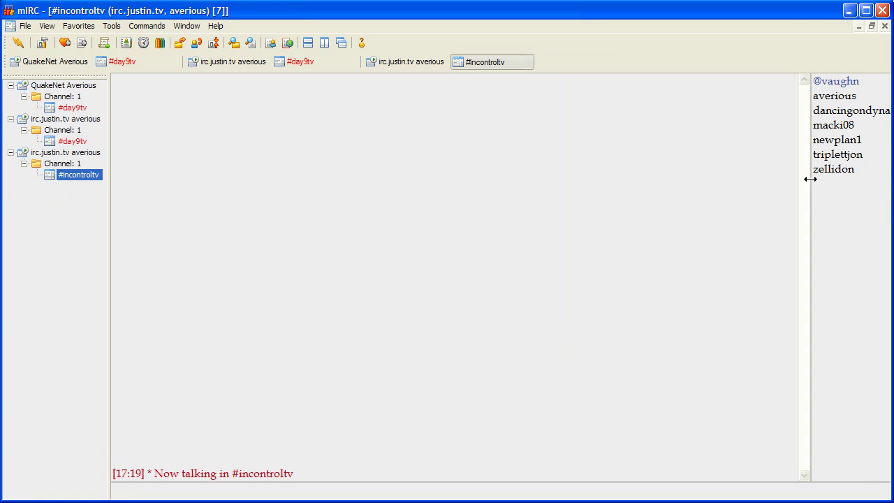